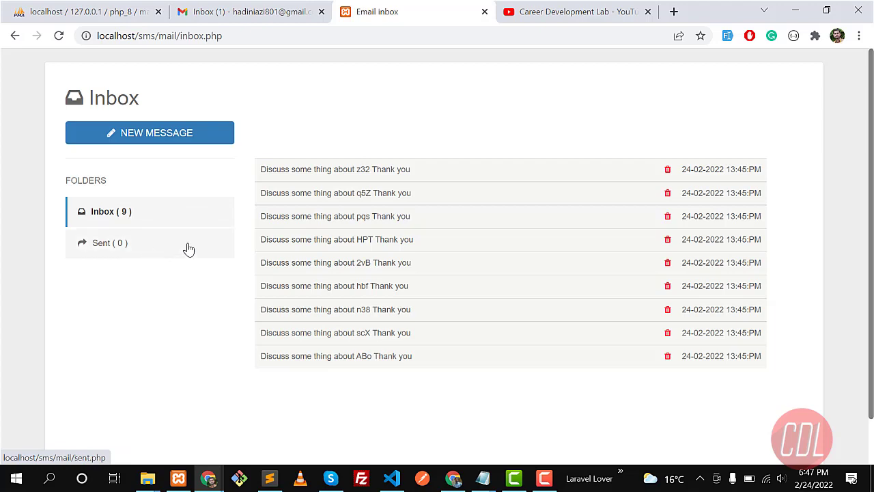
Open the mails table of the php_8 database in phpMyAdmin.
{"action": "left_click", "coordinate": [133, 11]}
{"action": "double_click", "coordinate": [49, 316]}
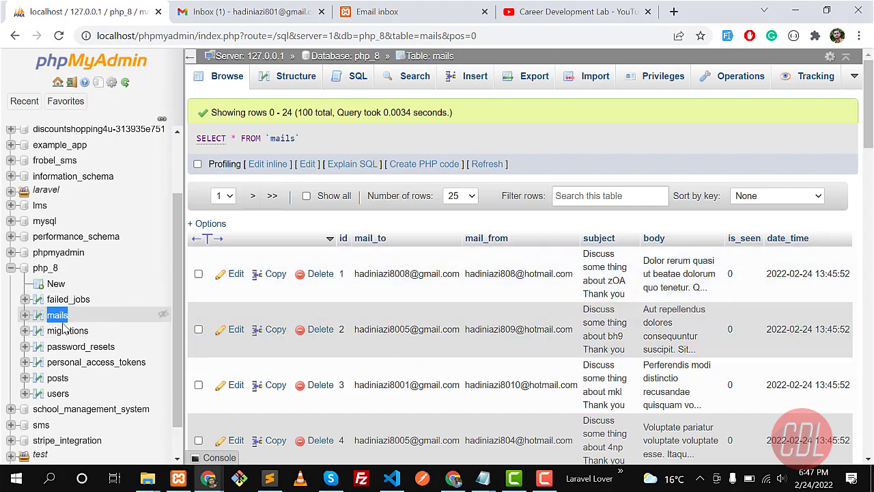
Browse phpMyAdmin's users table of ten accounts, then go back to the mail app's inbox.
{"action": "scroll", "coordinate": [49, 342], "scroll_direction": "down", "scroll_amount": 1}
{"action": "left_click", "coordinate": [58, 357]}
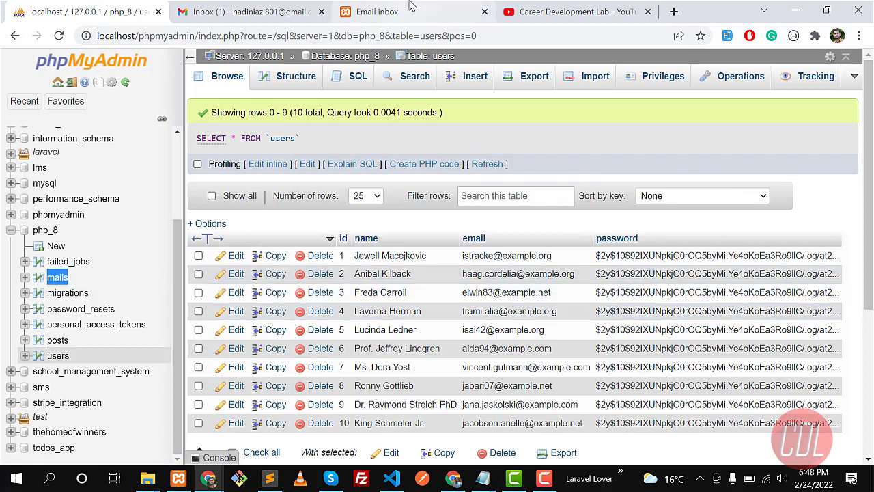
{"action": "left_click", "coordinate": [382, 7]}
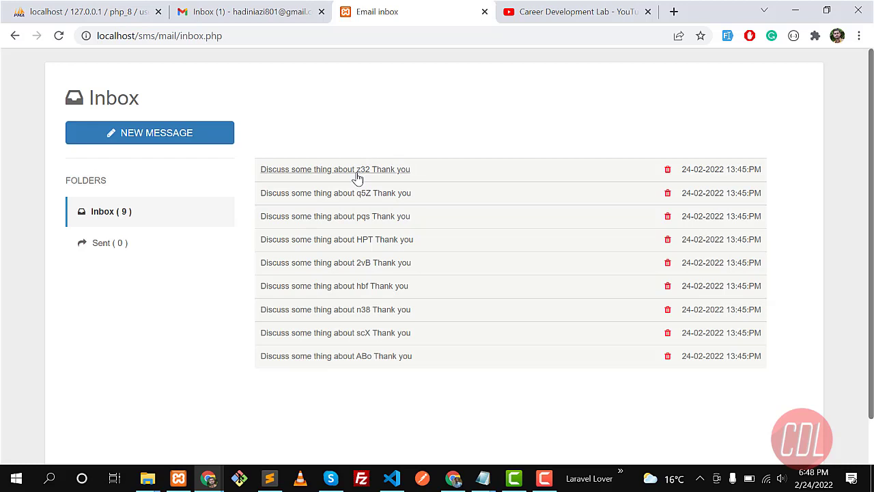
Read the z32 message, then trash the ABo, scX and n38 messages.
{"action": "left_click", "coordinate": [308, 171]}
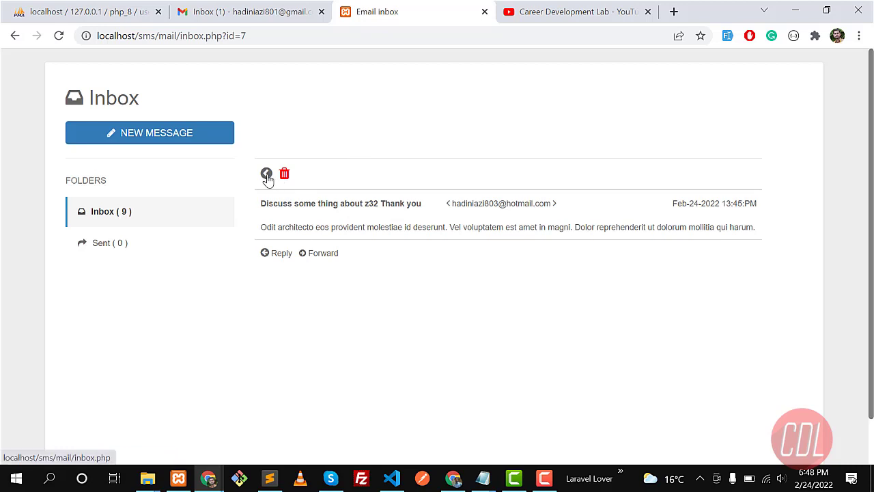
{"action": "left_click", "coordinate": [267, 175]}
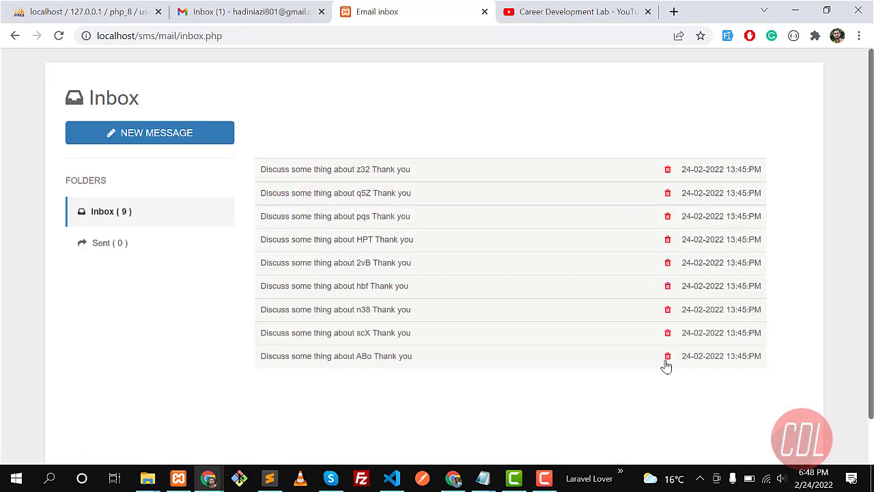
{"action": "left_click", "coordinate": [667, 357]}
{"action": "left_click", "coordinate": [667, 333]}
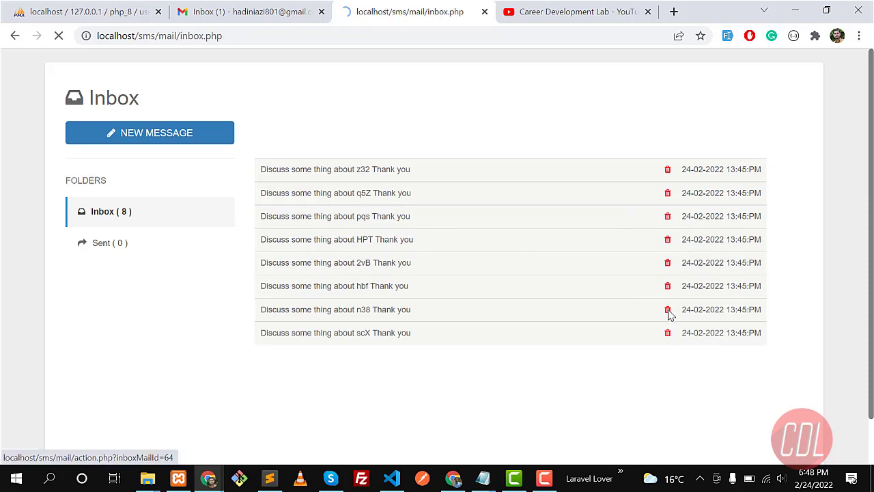
{"action": "left_click", "coordinate": [667, 310]}
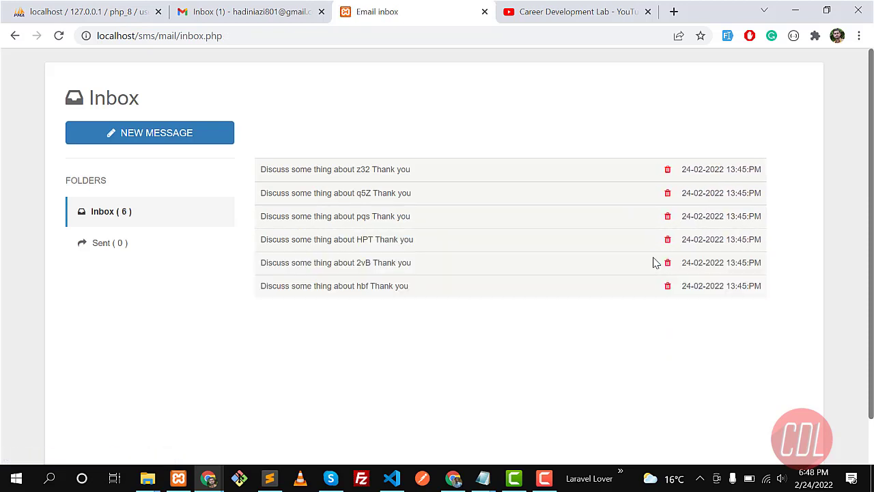
{"action": "left_click", "coordinate": [174, 249]}
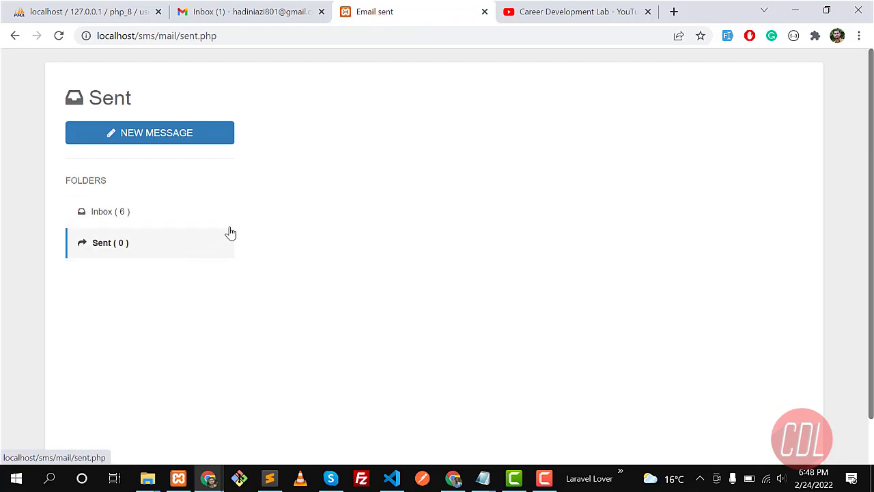
{"action": "left_click", "coordinate": [164, 136]}
{"action": "left_click", "coordinate": [285, 133]}
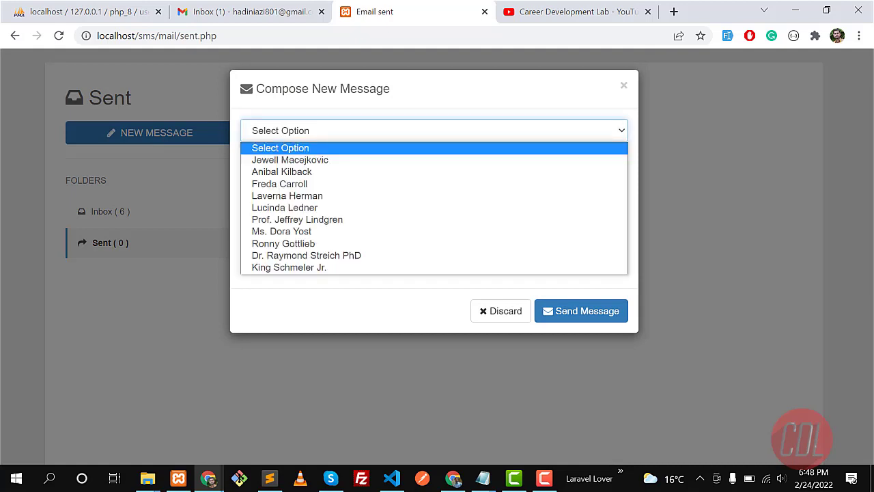
{"action": "left_click", "coordinate": [279, 174]}
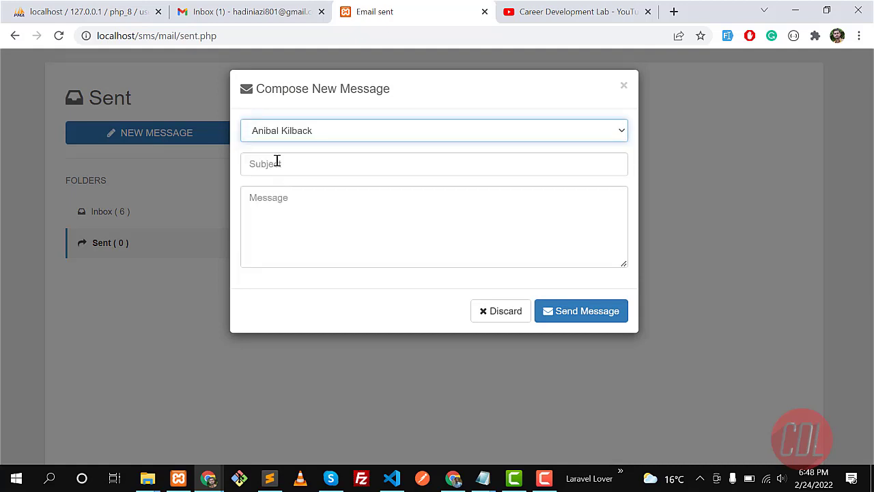
Move to the draft's subject, close the recipient list, and bring up phpMyAdmin's users table.
{"action": "left_click", "coordinate": [277, 161]}
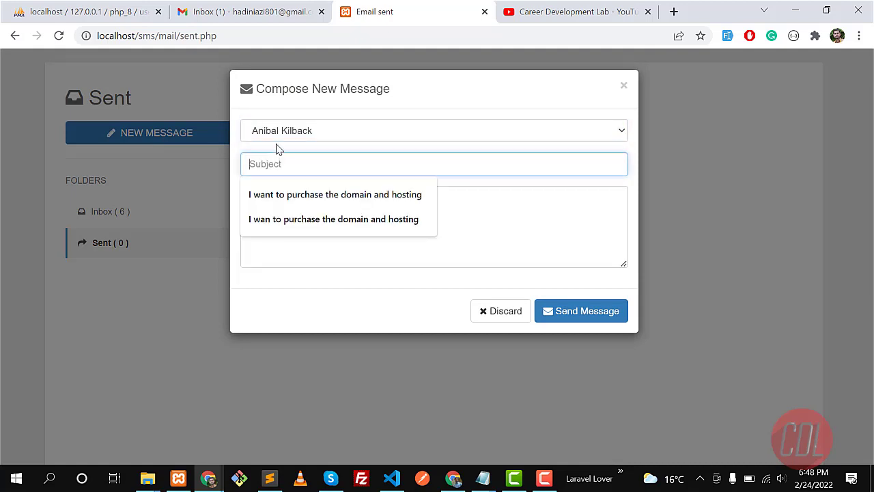
{"action": "left_click", "coordinate": [280, 134]}
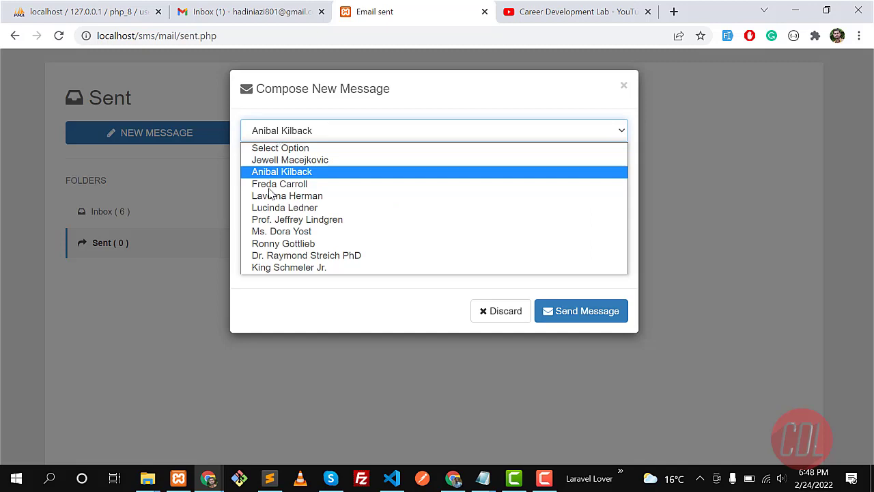
{"action": "left_click", "coordinate": [279, 84]}
{"action": "left_click", "coordinate": [113, 8]}
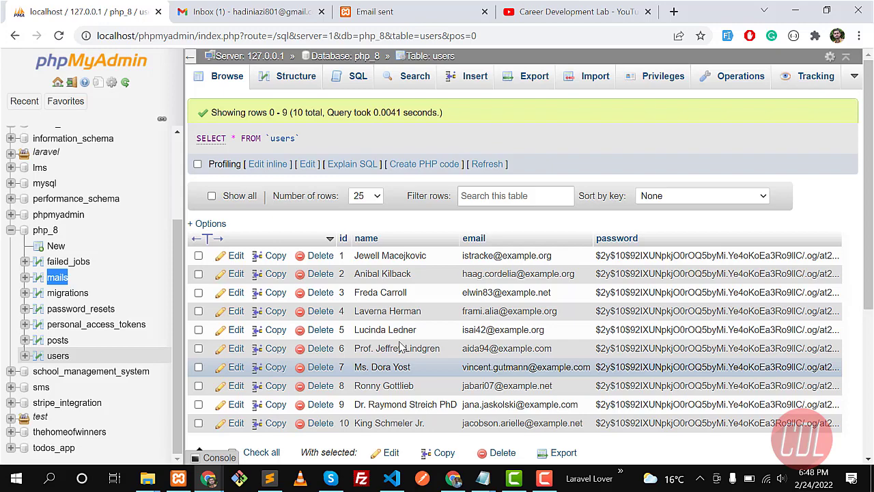
Inspect a user's email cell, then scroll the mails table, now 96 records, to its is_seen values.
{"action": "scroll", "coordinate": [392, 333], "scroll_direction": "down", "scroll_amount": 1}
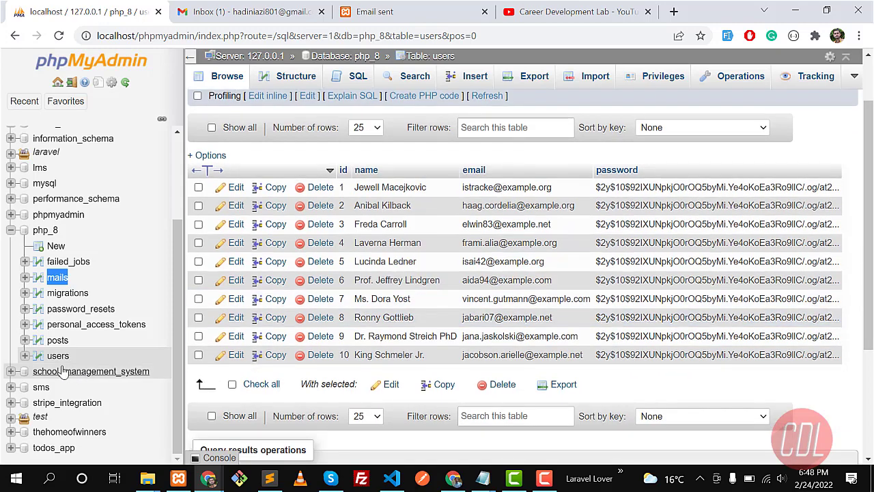
{"action": "double_click", "coordinate": [497, 189]}
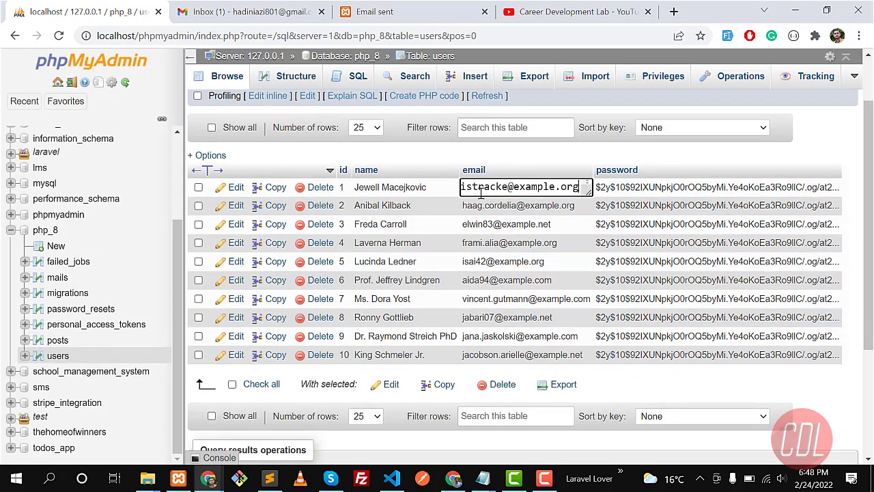
{"action": "left_click", "coordinate": [59, 278]}
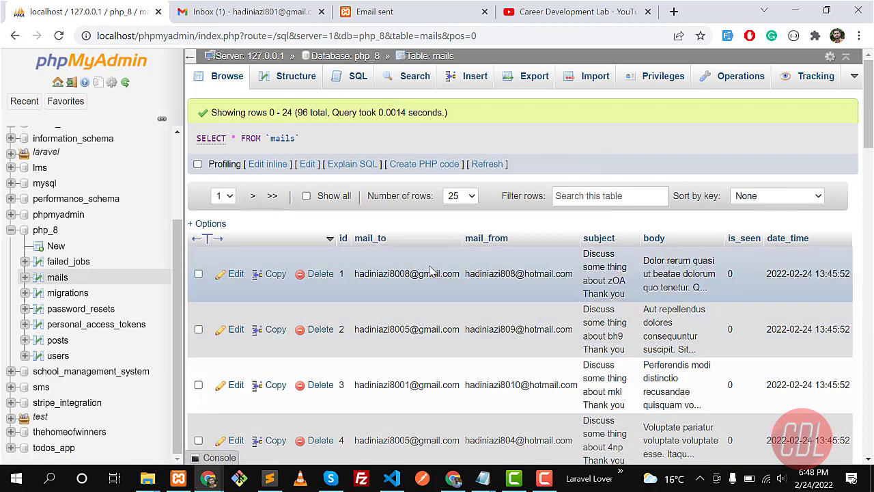
{"action": "scroll", "coordinate": [413, 279], "scroll_direction": "down", "scroll_amount": 2}
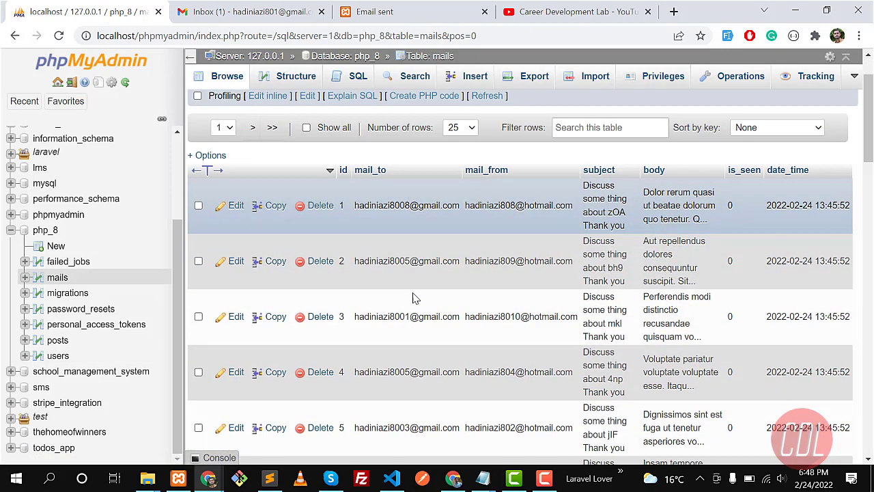
{"action": "scroll", "coordinate": [415, 299], "scroll_direction": "down", "scroll_amount": 2}
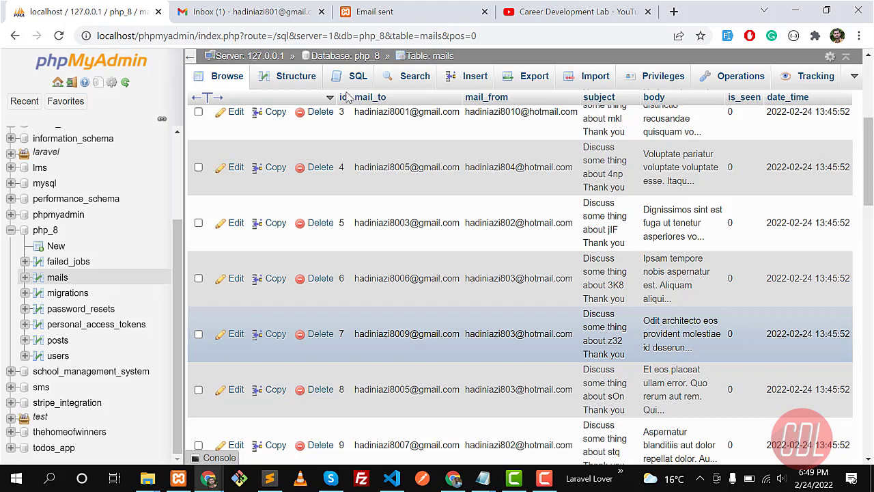
{"action": "key", "text": "ctrl+3"}
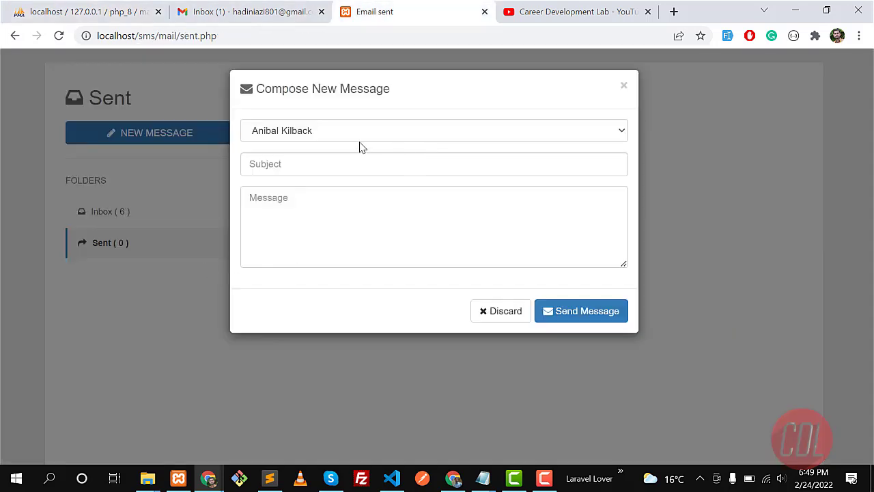
{"action": "left_click", "coordinate": [337, 133]}
{"action": "left_click", "coordinate": [331, 197]}
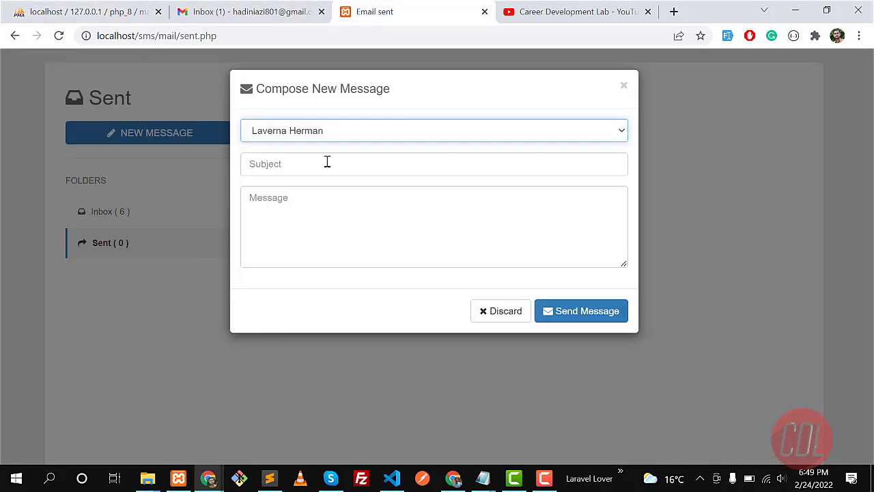
{"action": "left_click", "coordinate": [327, 162]}
{"action": "left_click", "coordinate": [321, 198]}
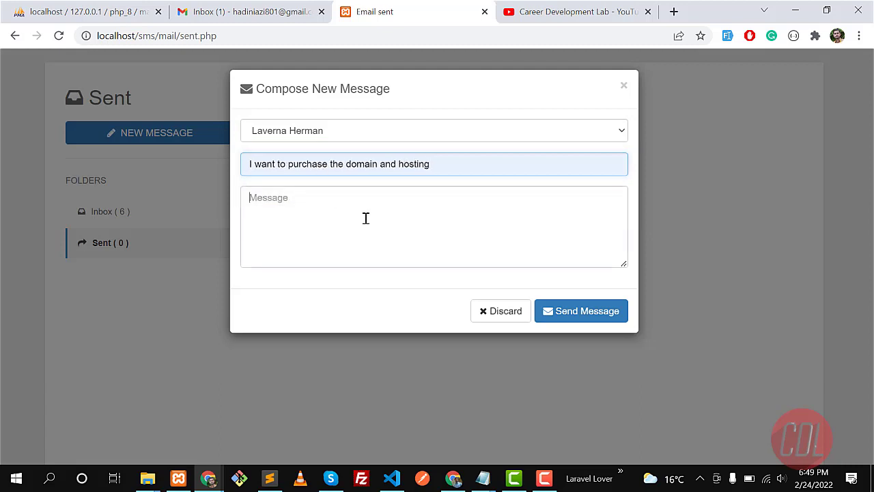
{"action": "left_click", "coordinate": [365, 217]}
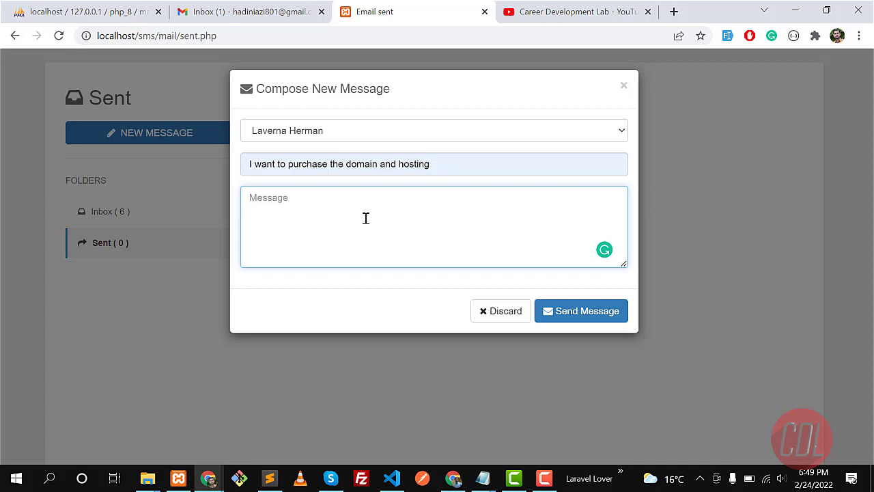
Write the body about purchasing domain and hosting, correct 'th' to 'the', and send it.
{"action": "type", "text": "Hello Hos"}
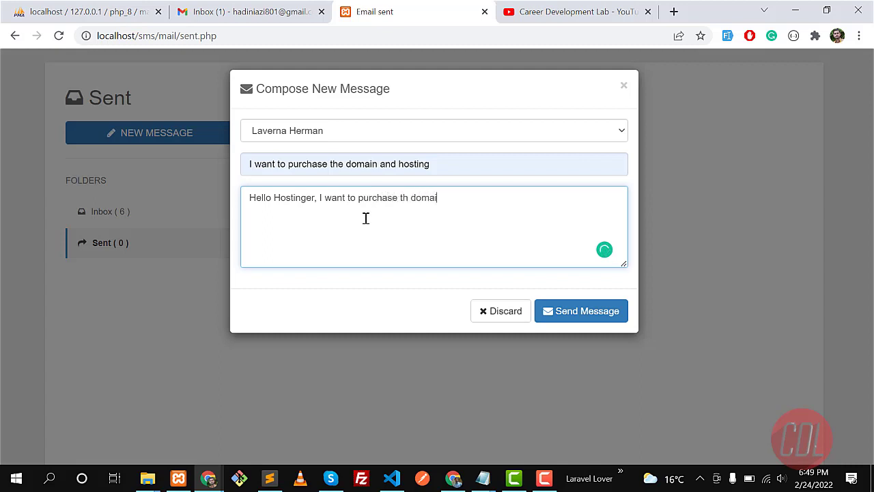
{"action": "type", "text": "ting."}
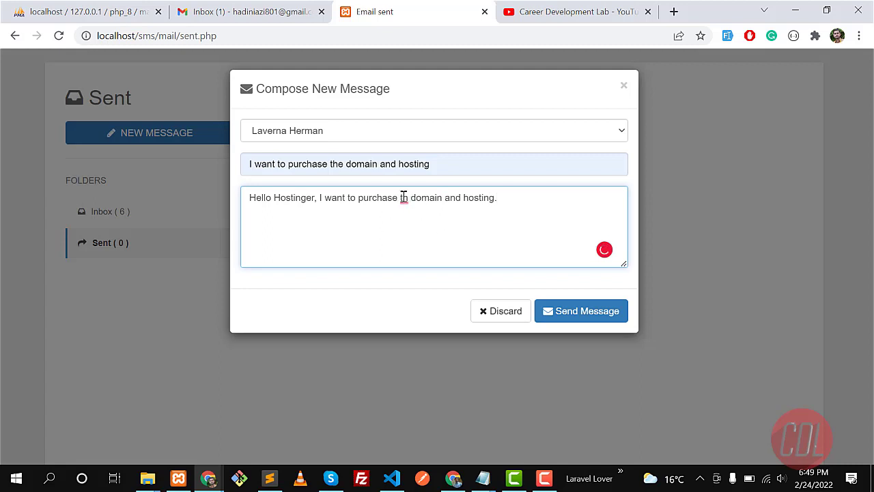
{"action": "left_click", "coordinate": [410, 219]}
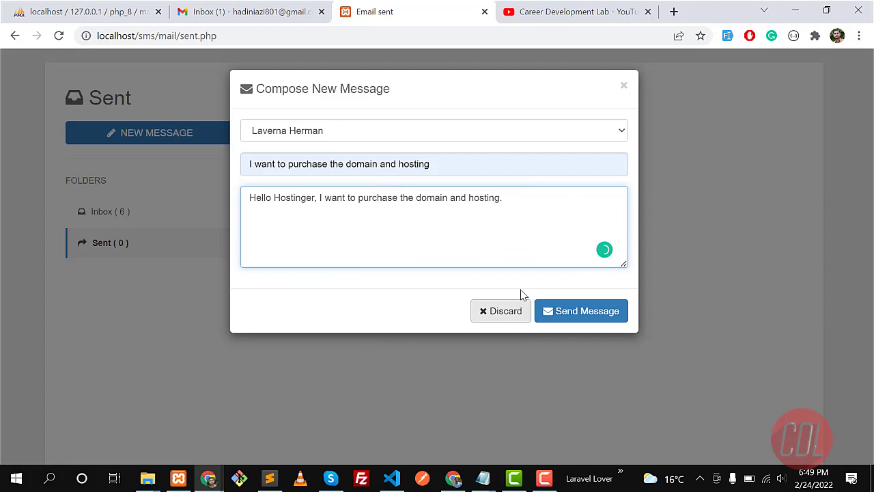
{"action": "left_click", "coordinate": [577, 312]}
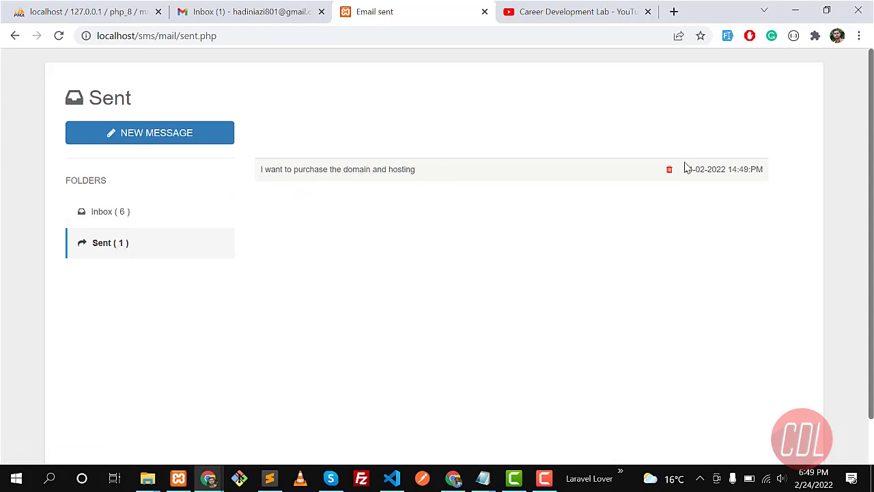
In the Sent list, highlight the sent message's date, time and subject.
{"action": "left_click_drag", "start_coordinate": [686, 168], "coordinate": [772, 173]}
{"action": "left_click", "coordinate": [725, 168]}
{"action": "left_click", "coordinate": [729, 168]}
{"action": "left_click_drag", "start_coordinate": [728, 168], "coordinate": [760, 166]}
{"action": "left_click", "coordinate": [394, 196]}
{"action": "left_click_drag", "start_coordinate": [491, 176], "coordinate": [295, 179]}
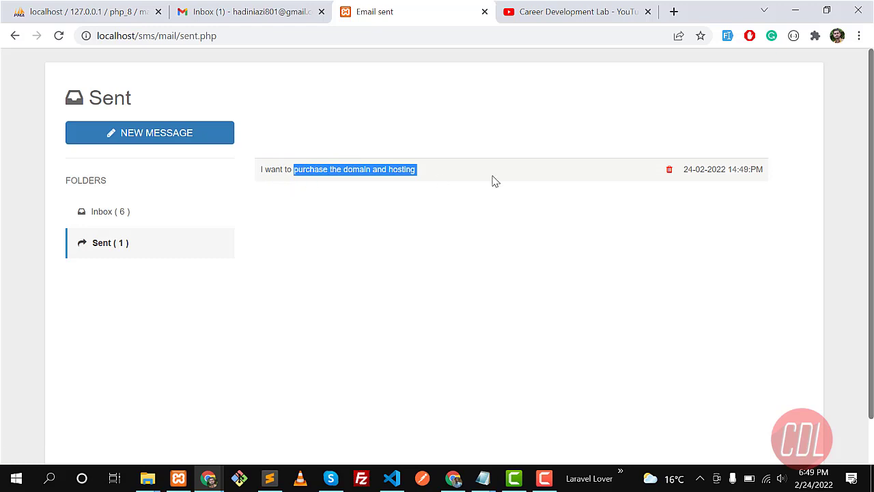
Open the sent message and highlight its subject, recipient address and body sentence.
{"action": "left_click", "coordinate": [272, 170]}
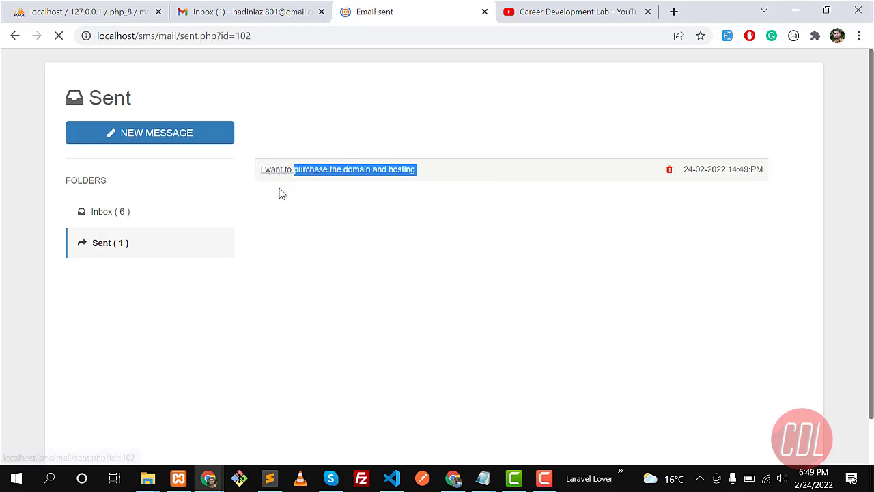
{"action": "left_click_drag", "start_coordinate": [324, 203], "coordinate": [415, 203]}
{"action": "left_click", "coordinate": [417, 203]}
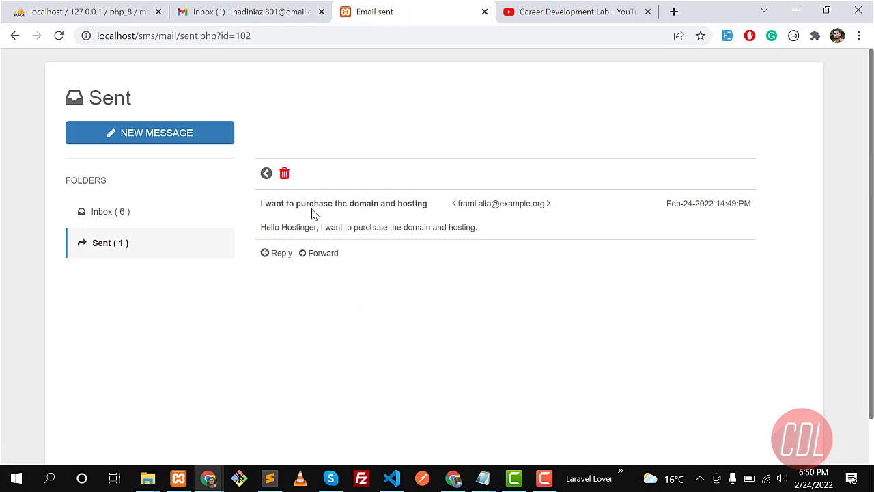
{"action": "left_click_drag", "start_coordinate": [300, 203], "coordinate": [418, 204]}
{"action": "left_click_drag", "start_coordinate": [476, 204], "coordinate": [560, 205]}
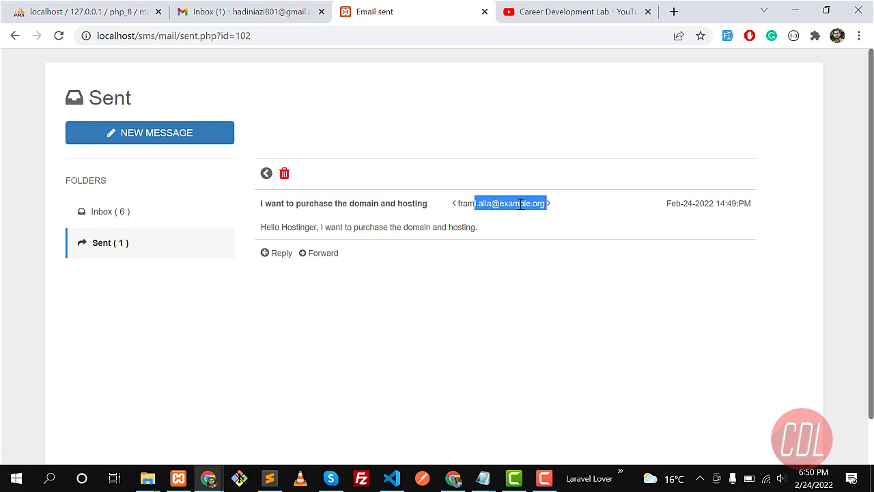
{"action": "left_click", "coordinate": [519, 204]}
{"action": "left_click_drag", "start_coordinate": [463, 204], "coordinate": [562, 205]}
{"action": "left_click", "coordinate": [308, 227]}
{"action": "left_click_drag", "start_coordinate": [460, 227], "coordinate": [286, 227]}
{"action": "left_click", "coordinate": [489, 234]}
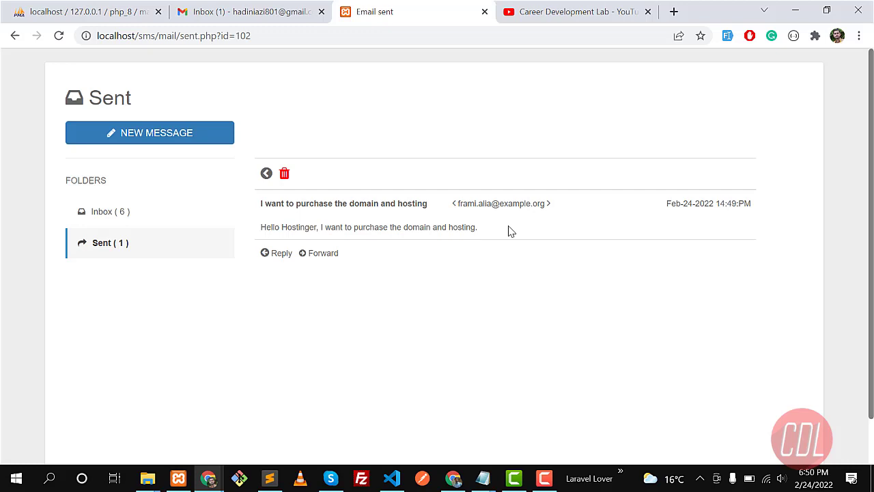
{"action": "left_click_drag", "start_coordinate": [478, 227], "coordinate": [315, 227]}
{"action": "left_click", "coordinate": [414, 263]}
Go to Inbox, open the z32 message, and go back to the six-message list.
{"action": "left_click", "coordinate": [151, 217]}
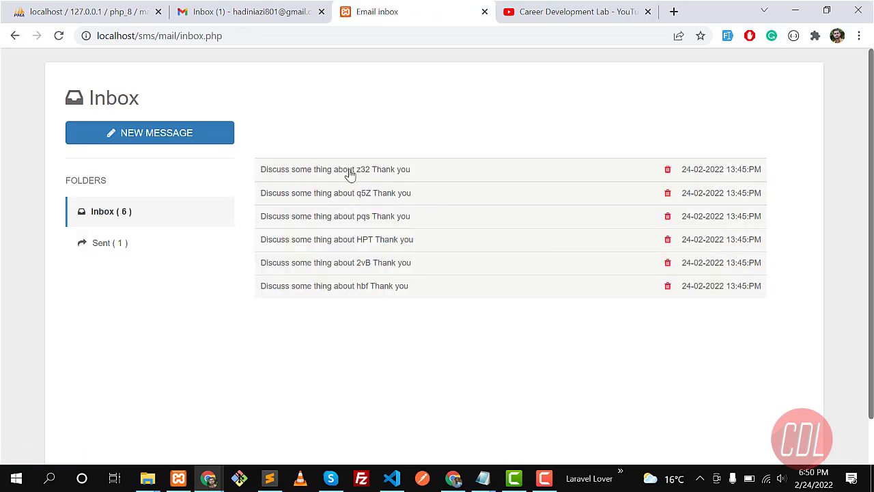
{"action": "left_click", "coordinate": [349, 172]}
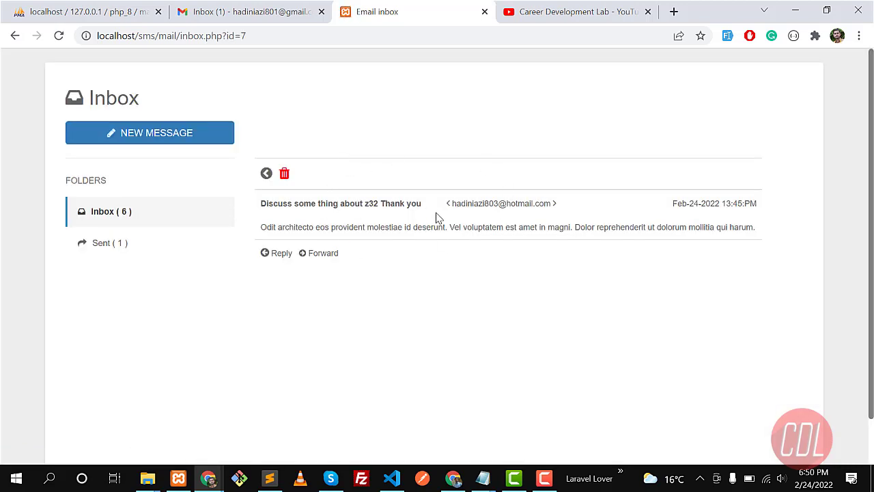
{"action": "left_click", "coordinate": [266, 174]}
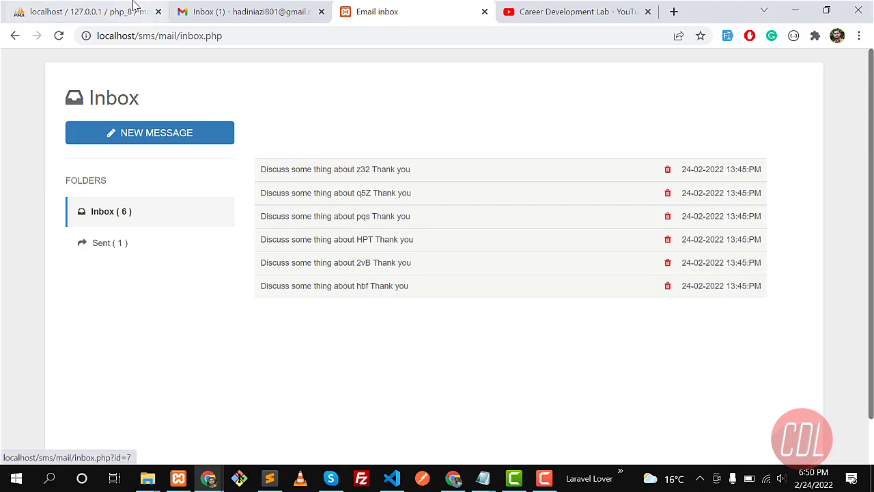
In phpMyAdmin's mails table, set is_seen to 1 on the top rows.
{"action": "left_click", "coordinate": [68, 11]}
{"action": "scroll", "coordinate": [717, 246], "scroll_direction": "up", "scroll_amount": 3}
{"action": "scroll", "coordinate": [717, 246], "scroll_direction": "up", "scroll_amount": 1}
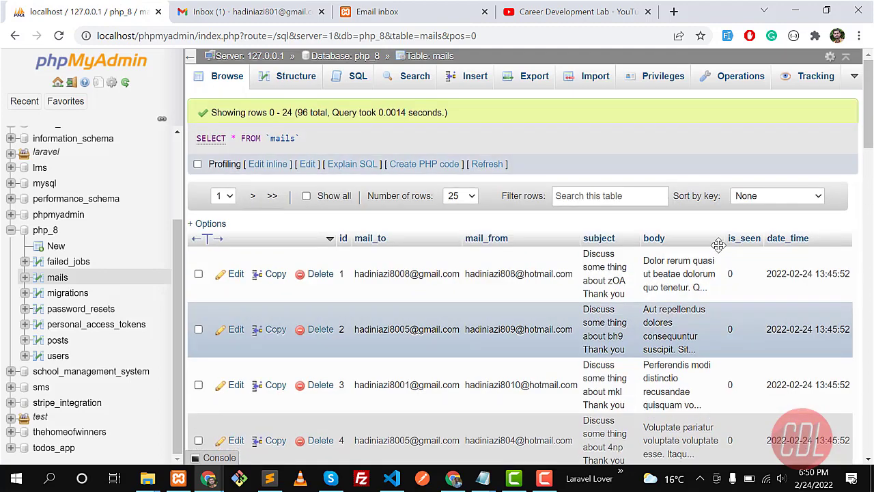
{"action": "double_click", "coordinate": [738, 273]}
{"action": "type", "text": "2"}
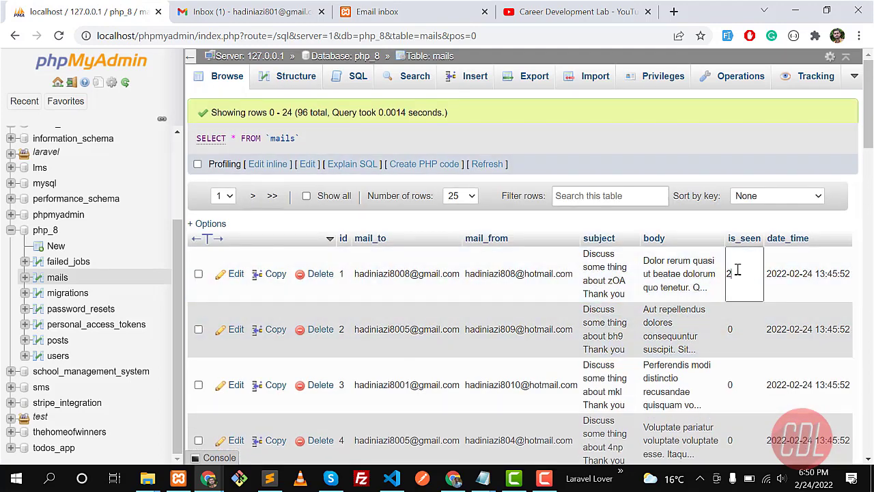
{"action": "key", "text": "Return"}
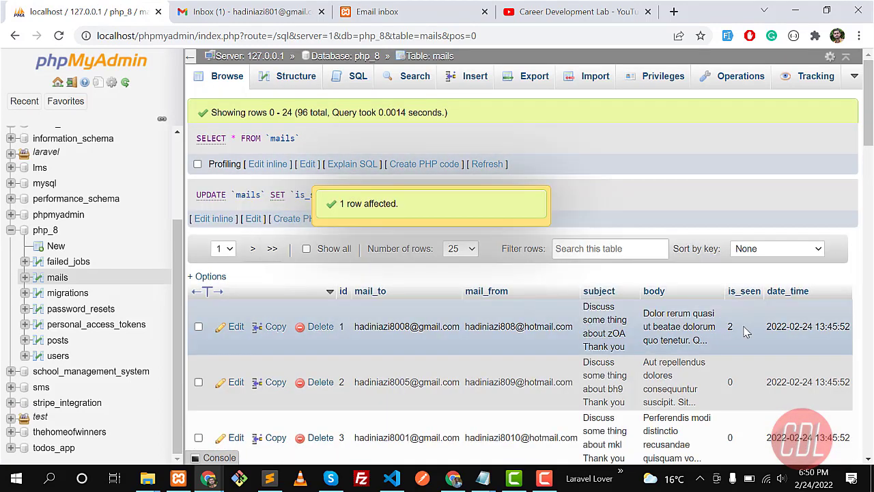
{"action": "double_click", "coordinate": [745, 328]}
{"action": "key", "text": "BackSpace"}
{"action": "type", "text": "1"}
{"action": "key", "text": "Return"}
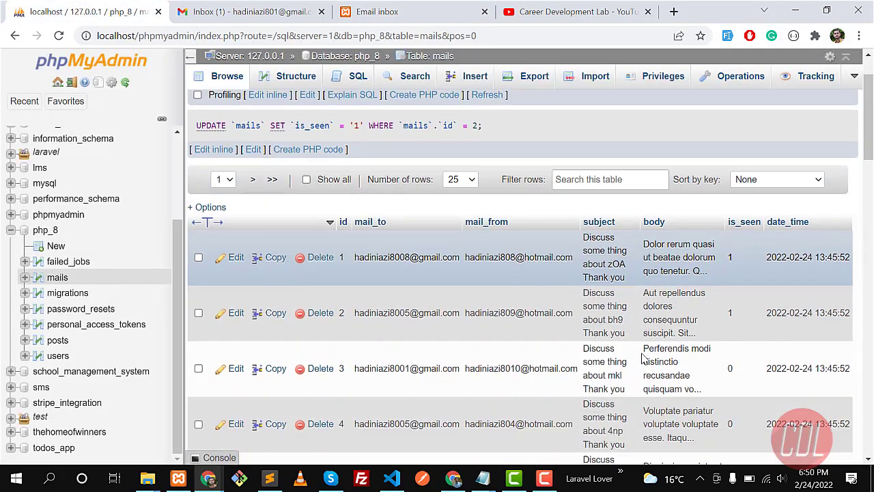
Set row 7's is_seen to 1, check its recipient address, and return to the email inbox.
{"action": "scroll", "coordinate": [401, 339], "scroll_direction": "down", "scroll_amount": 1}
{"action": "scroll", "coordinate": [400, 339], "scroll_direction": "down", "scroll_amount": 2}
{"action": "scroll", "coordinate": [401, 340], "scroll_direction": "down", "scroll_amount": 1}
{"action": "scroll", "coordinate": [410, 318], "scroll_direction": "down", "scroll_amount": 1}
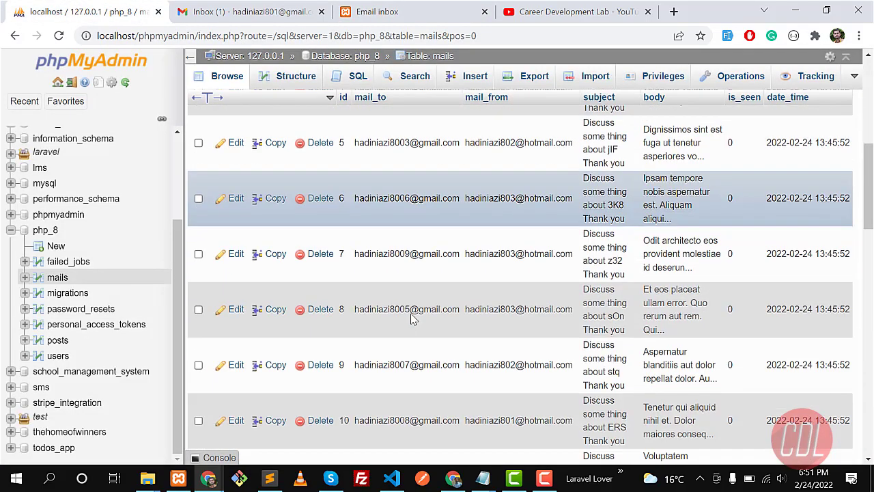
{"action": "double_click", "coordinate": [737, 259]}
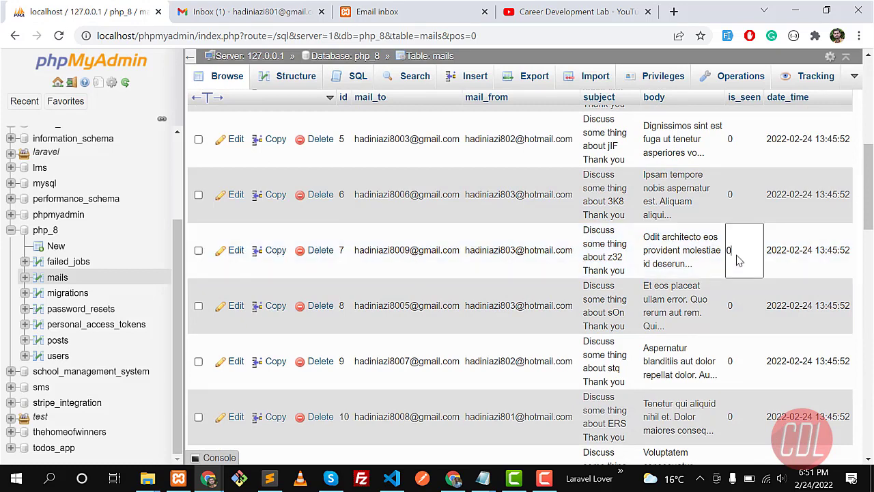
{"action": "type", "text": "1"}
{"action": "key", "text": "Return"}
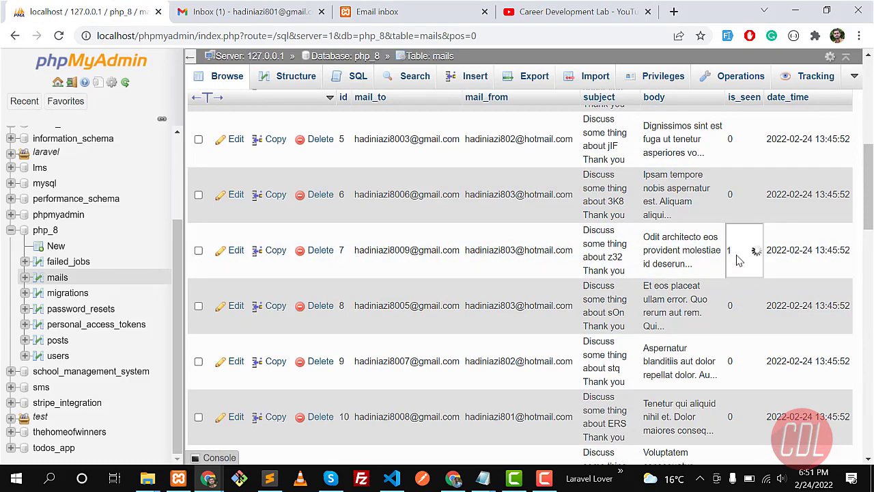
{"action": "left_click", "coordinate": [478, 214]}
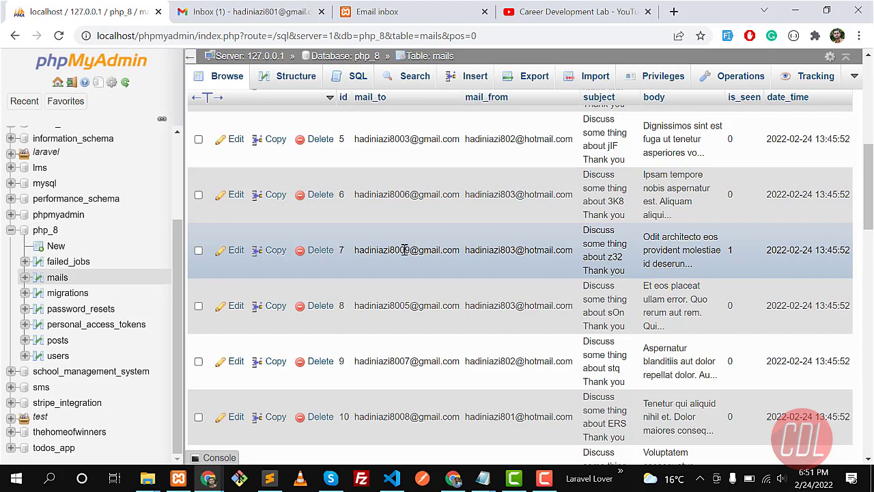
{"action": "left_click_drag", "start_coordinate": [404, 250], "coordinate": [430, 250]}
{"action": "left_click", "coordinate": [390, 253]}
{"action": "left_click_drag", "start_coordinate": [369, 250], "coordinate": [417, 250]}
{"action": "left_click", "coordinate": [393, 19]}
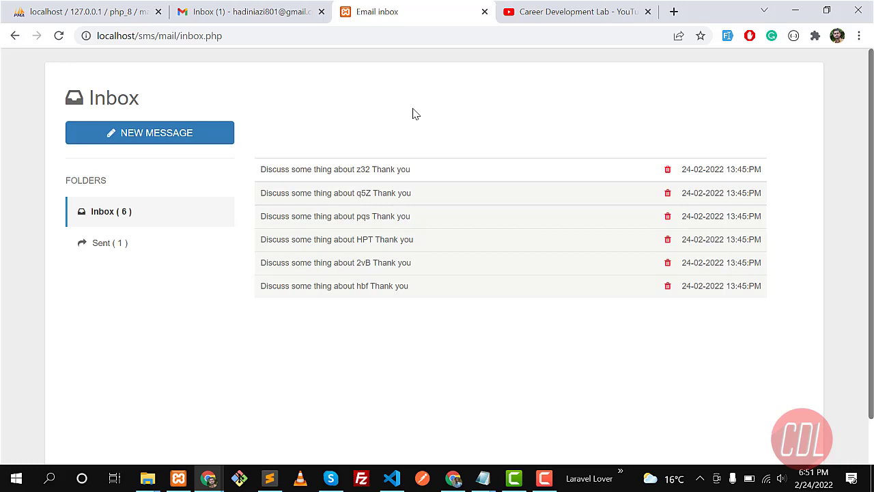
Scroll through the Career Development Lab YouTube channel page.
{"action": "left_click", "coordinate": [540, 19]}
{"action": "scroll", "coordinate": [312, 232], "scroll_direction": "down", "scroll_amount": 1}
{"action": "scroll", "coordinate": [311, 233], "scroll_direction": "down", "scroll_amount": 3}
{"action": "scroll", "coordinate": [311, 232], "scroll_direction": "down", "scroll_amount": 2}
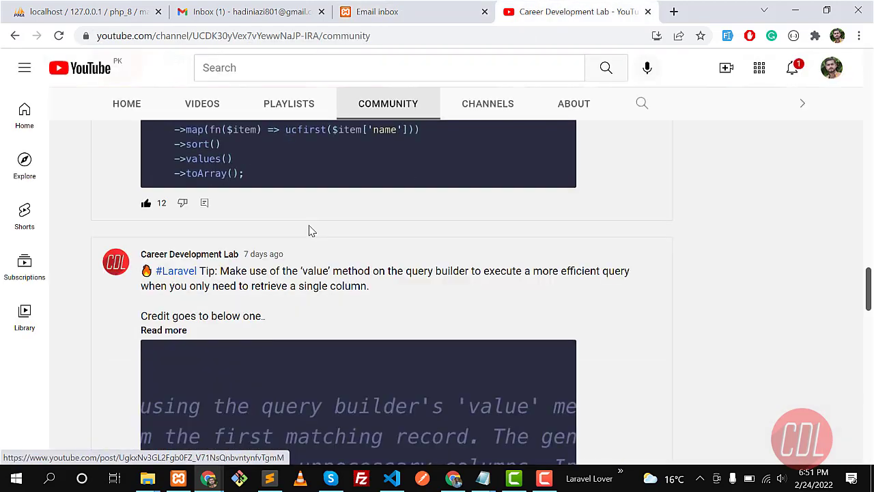
{"action": "scroll", "coordinate": [312, 229], "scroll_direction": "up", "scroll_amount": 2}
{"action": "scroll", "coordinate": [315, 239], "scroll_direction": "up", "scroll_amount": 3}
{"action": "scroll", "coordinate": [318, 251], "scroll_direction": "up", "scroll_amount": 2}
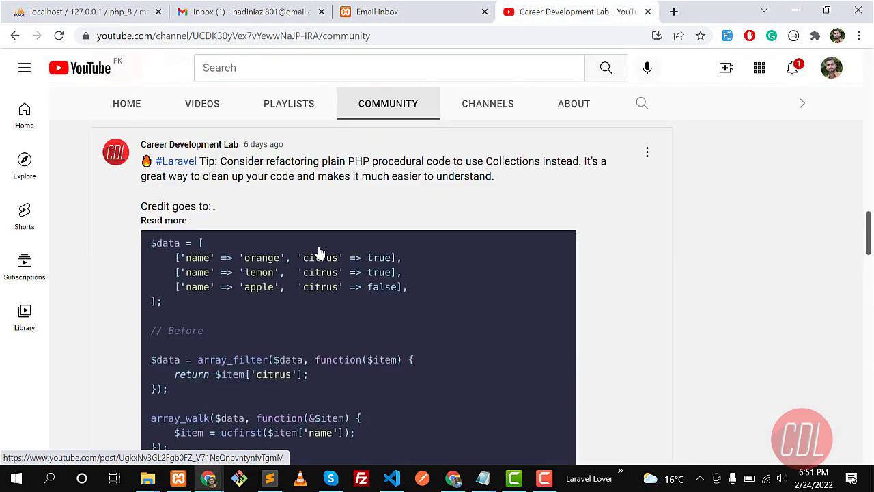
{"action": "scroll", "coordinate": [318, 252], "scroll_direction": "up", "scroll_amount": 2}
{"action": "scroll", "coordinate": [318, 253], "scroll_direction": "up", "scroll_amount": 1}
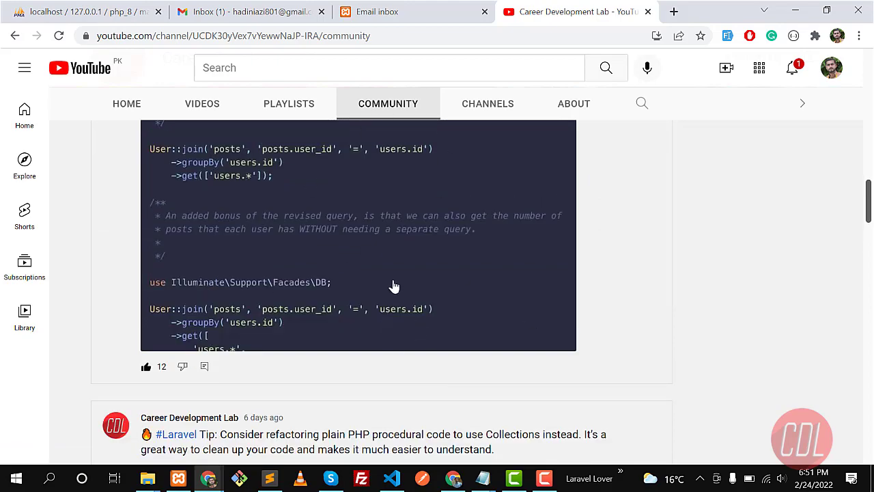
Show the channel's Playlists and browse its Laravel, PHP and jQuery playlists.
{"action": "left_click", "coordinate": [302, 107]}
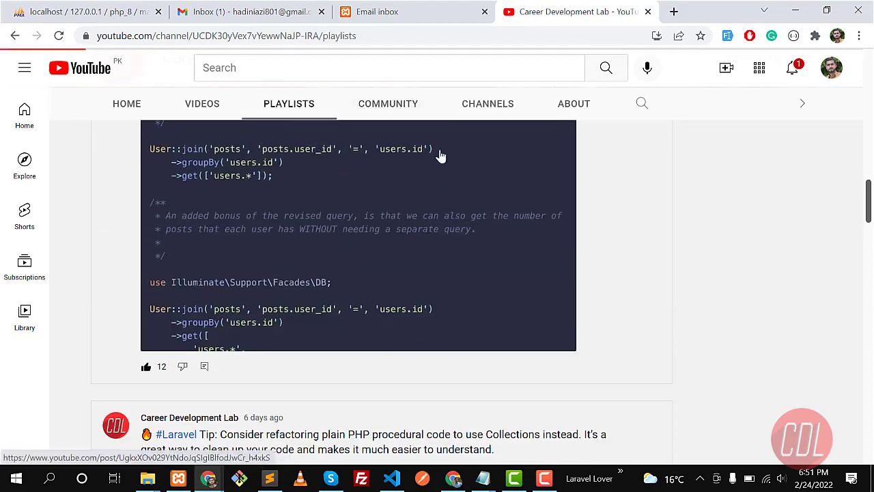
{"action": "scroll", "coordinate": [388, 242], "scroll_direction": "down", "scroll_amount": 2}
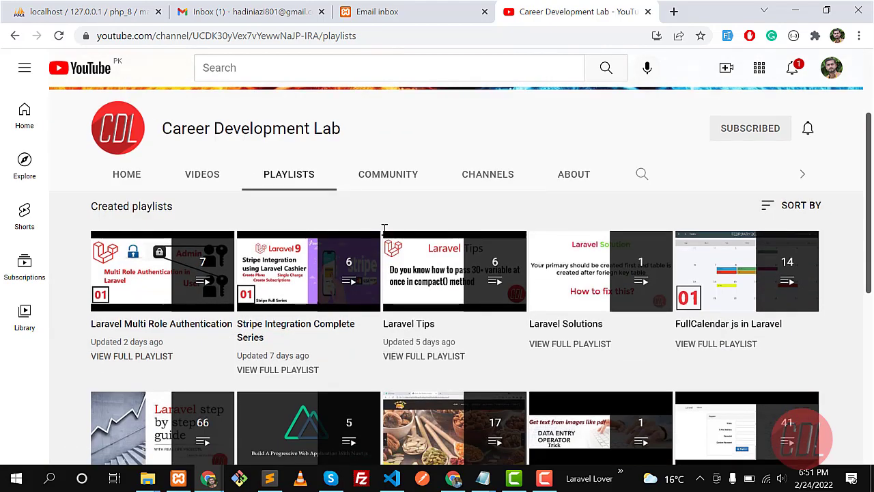
{"action": "scroll", "coordinate": [294, 250], "scroll_direction": "down", "scroll_amount": 1}
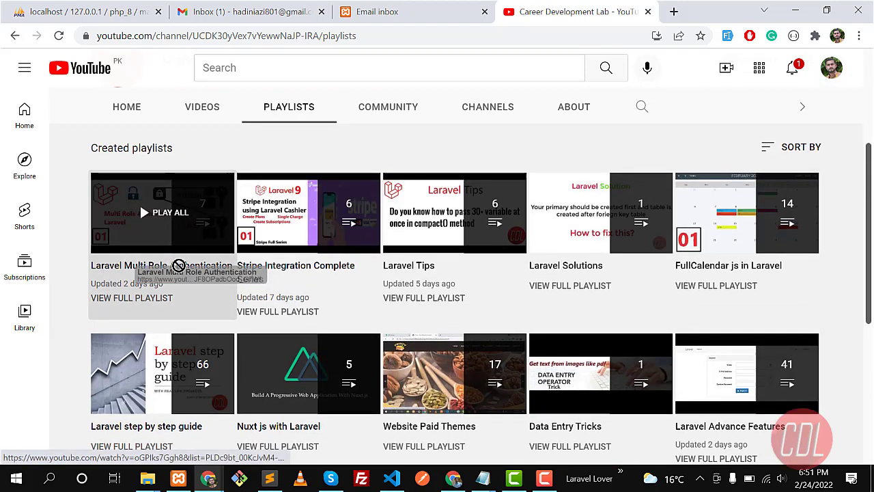
{"action": "mouse_move", "coordinate": [308, 271]}
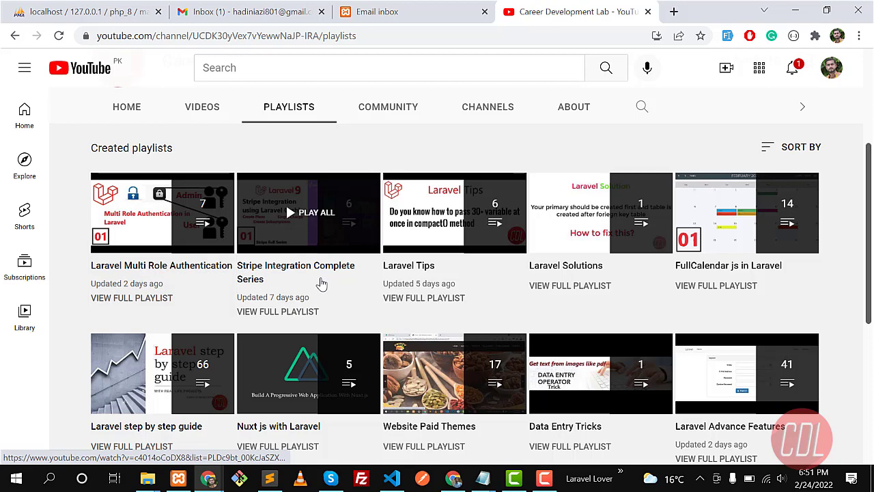
{"action": "scroll", "coordinate": [574, 256], "scroll_direction": "down", "scroll_amount": 1}
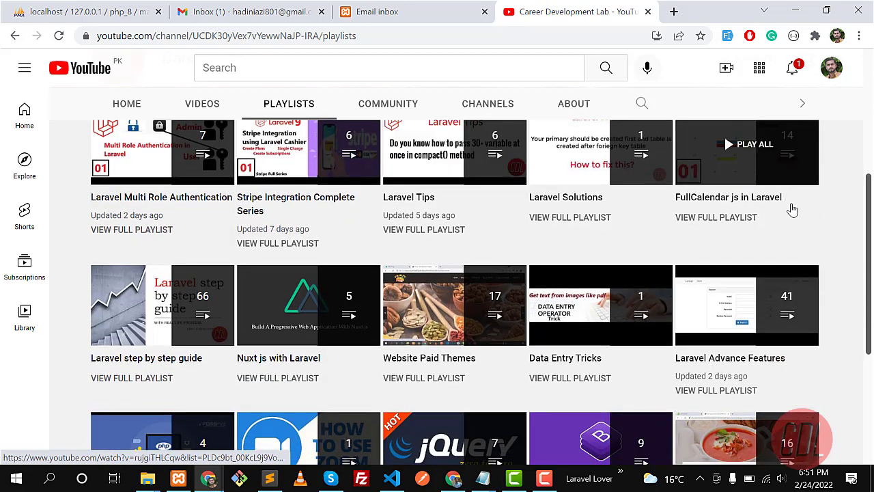
{"action": "scroll", "coordinate": [763, 239], "scroll_direction": "up", "scroll_amount": 1}
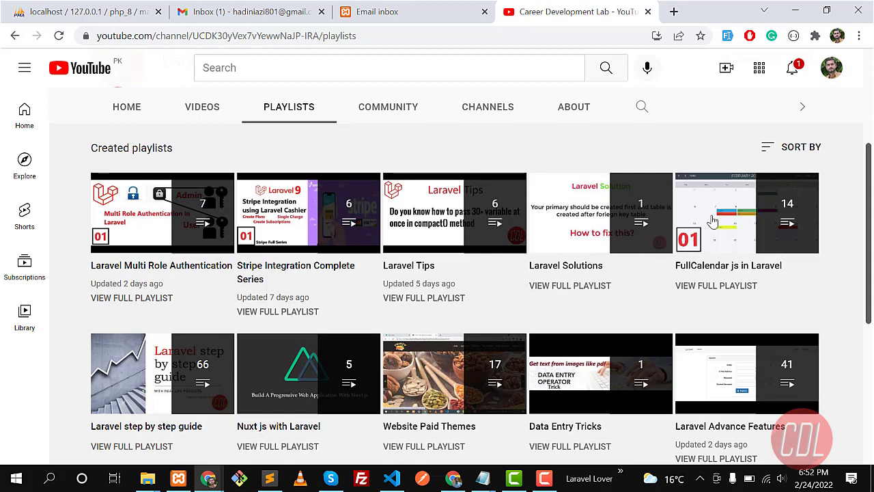
{"action": "scroll", "coordinate": [361, 292], "scroll_direction": "down", "scroll_amount": 1}
{"action": "scroll", "coordinate": [361, 292], "scroll_direction": "down", "scroll_amount": 1}
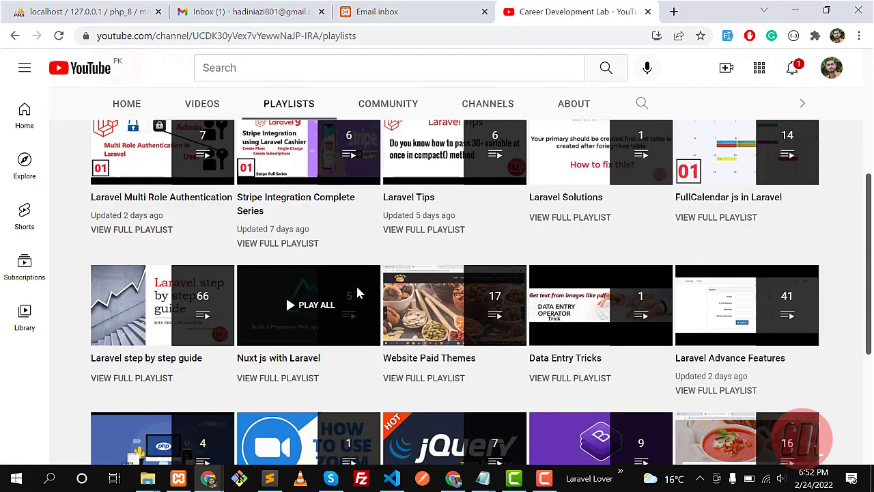
{"action": "mouse_move", "coordinate": [162, 305]}
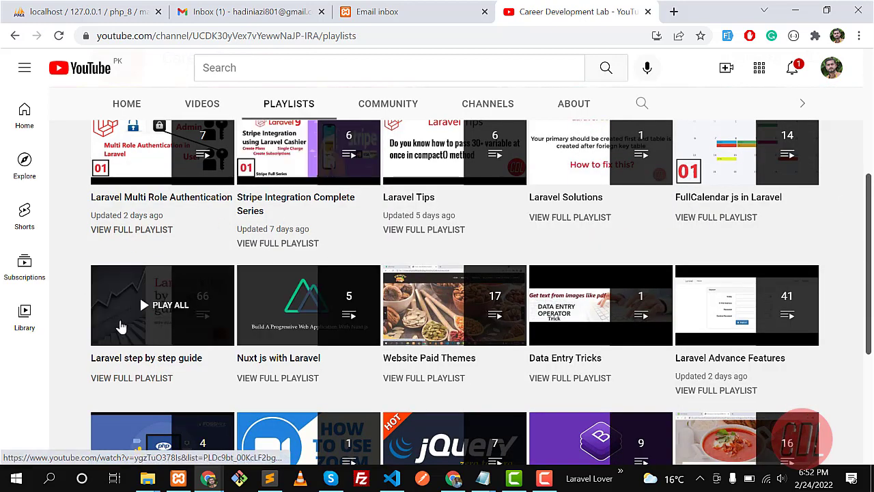
{"action": "scroll", "coordinate": [174, 290], "scroll_direction": "down", "scroll_amount": 1}
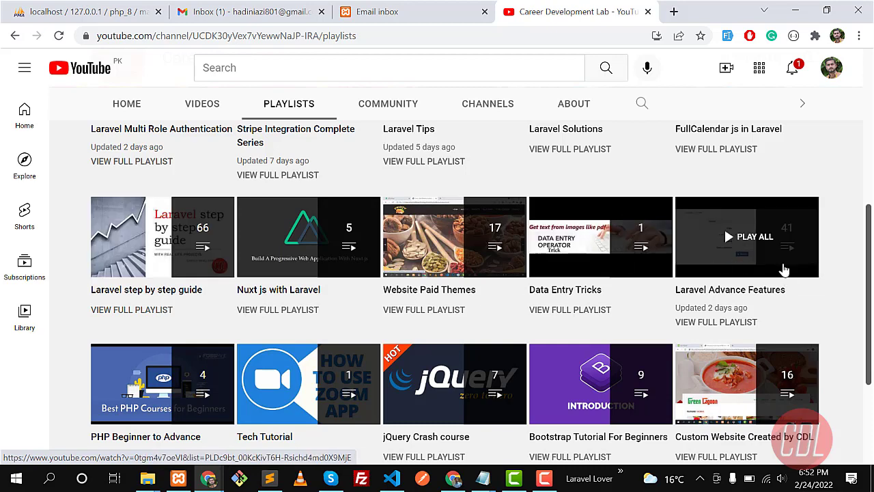
{"action": "scroll", "coordinate": [744, 272], "scroll_direction": "up", "scroll_amount": 1}
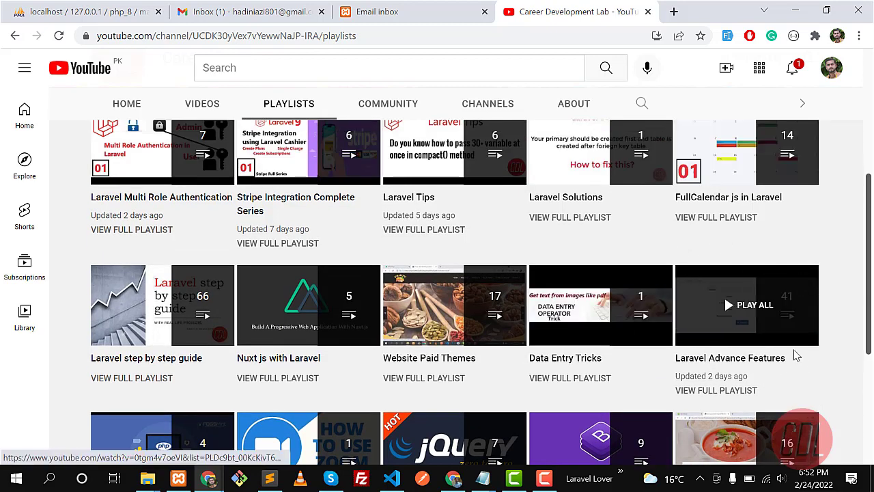
{"action": "mouse_move", "coordinate": [797, 359]}
{"action": "left_mouse_down"}
{"action": "mouse_move", "coordinate": [789, 296]}
{"action": "mouse_move", "coordinate": [724, 135]}
{"action": "left_mouse_up"}
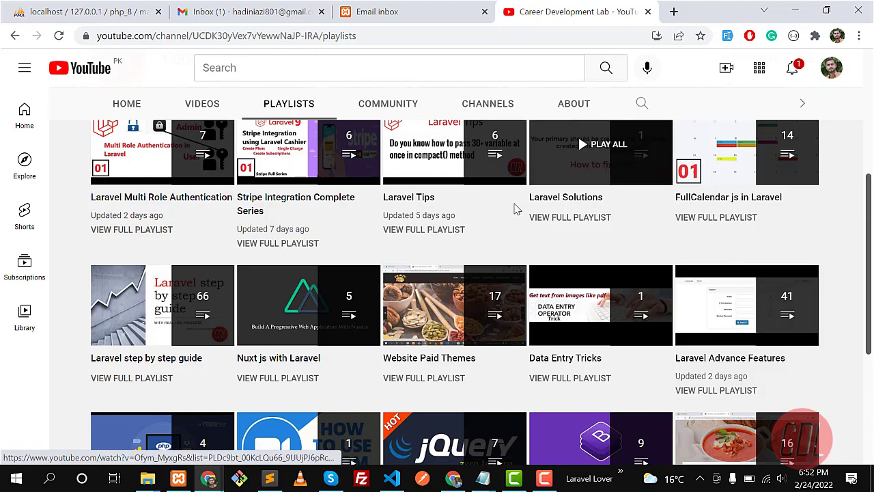
{"action": "scroll", "coordinate": [546, 239], "scroll_direction": "up", "scroll_amount": 2}
{"action": "scroll", "coordinate": [614, 307], "scroll_direction": "down", "scroll_amount": 2}
{"action": "scroll", "coordinate": [477, 288], "scroll_direction": "up", "scroll_amount": 3}
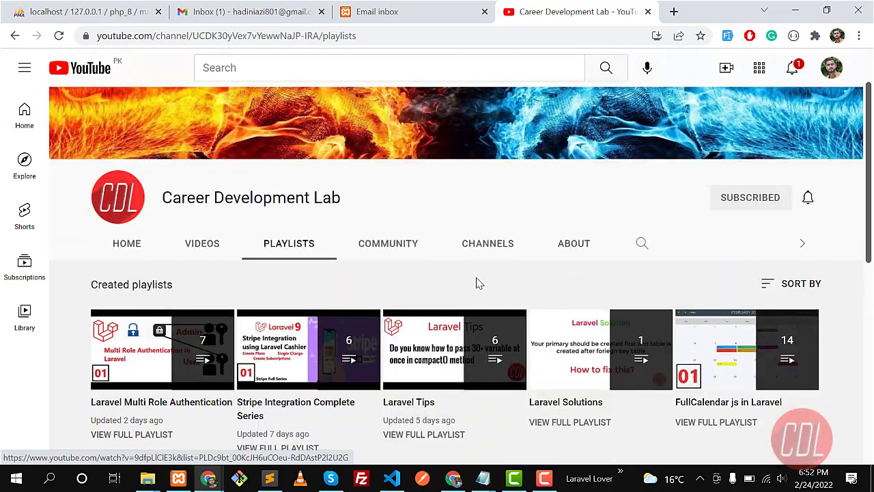